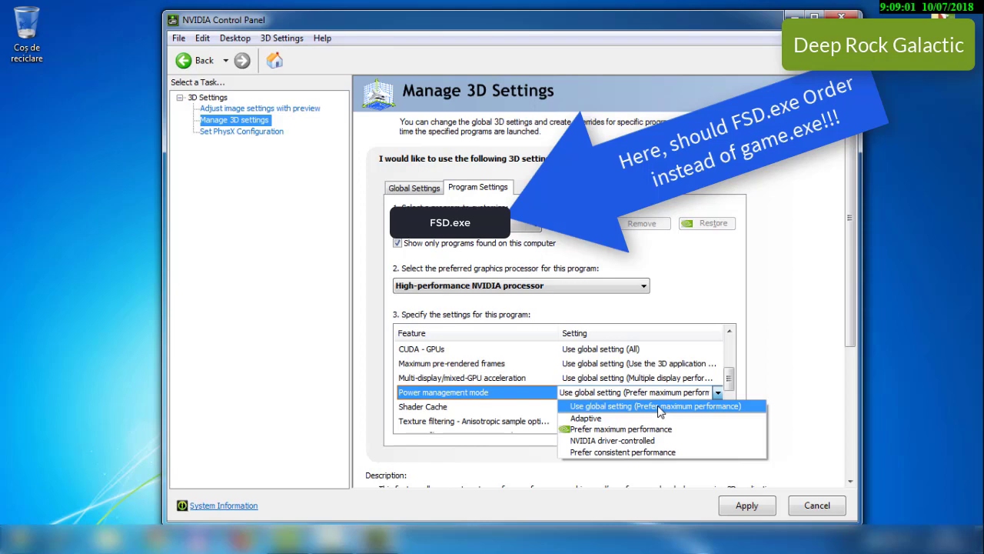
Set the game program's power management mode to Prefer maximum performance and its texture filtering quality to High performance
{"action": "left_click", "coordinate": [655, 429]}
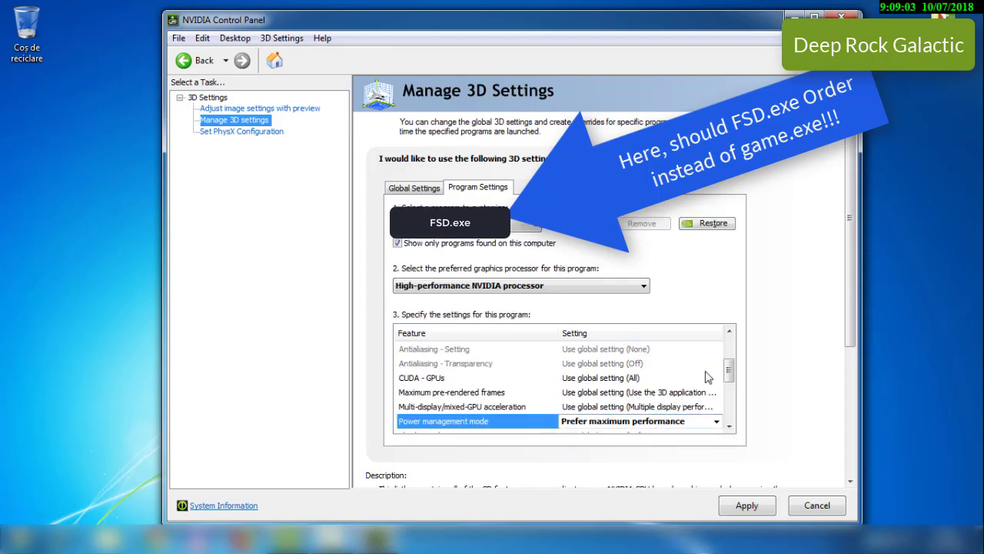
{"action": "left_click_drag", "start_coordinate": [728, 371], "coordinate": [731, 408]}
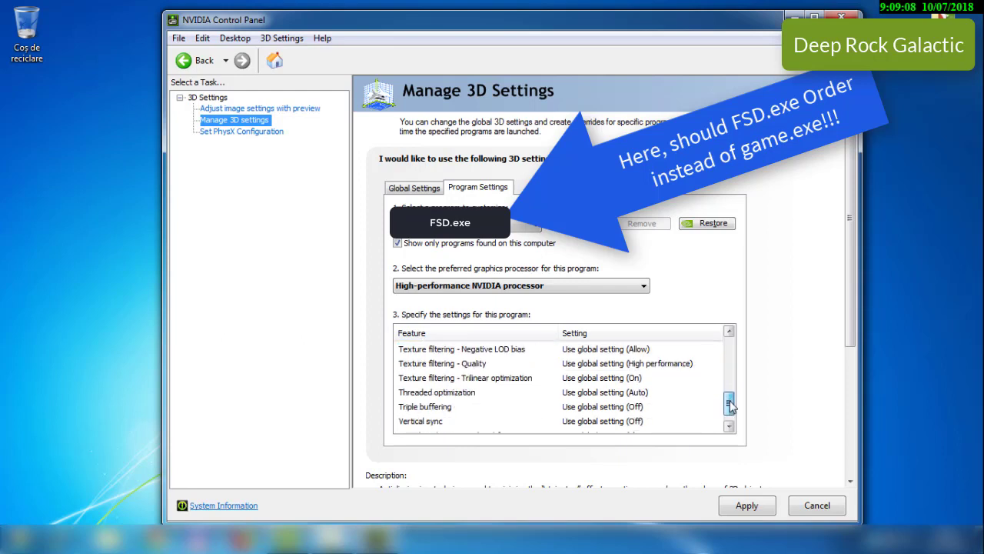
{"action": "left_click", "coordinate": [682, 364]}
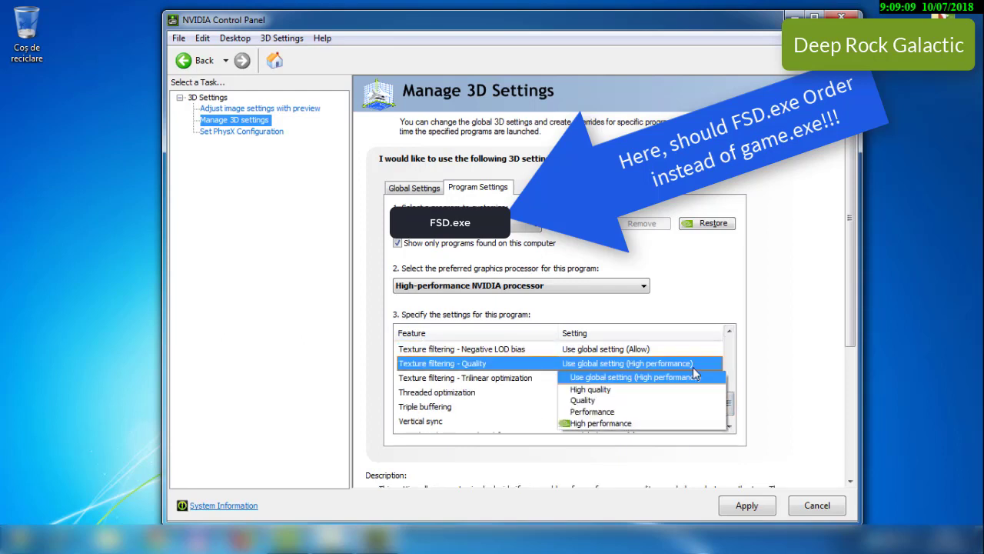
{"action": "left_click", "coordinate": [609, 422]}
{"action": "left_click_drag", "start_coordinate": [731, 386], "coordinate": [731, 410]}
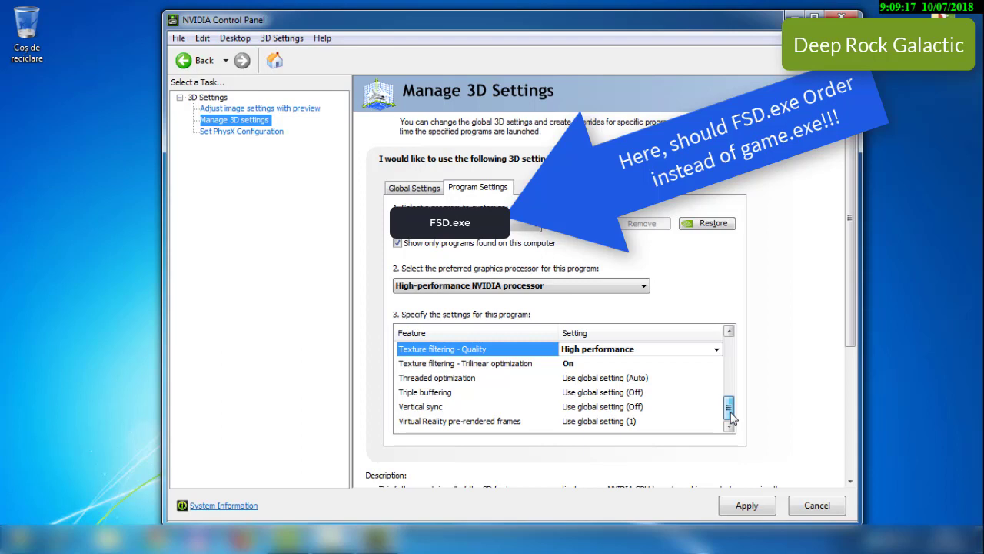
Turn Texture filtering - Anisotropic sample optimization Off for the game program and close the NVIDIA Control Panel
{"action": "left_click_drag", "start_coordinate": [732, 417], "coordinate": [729, 387]}
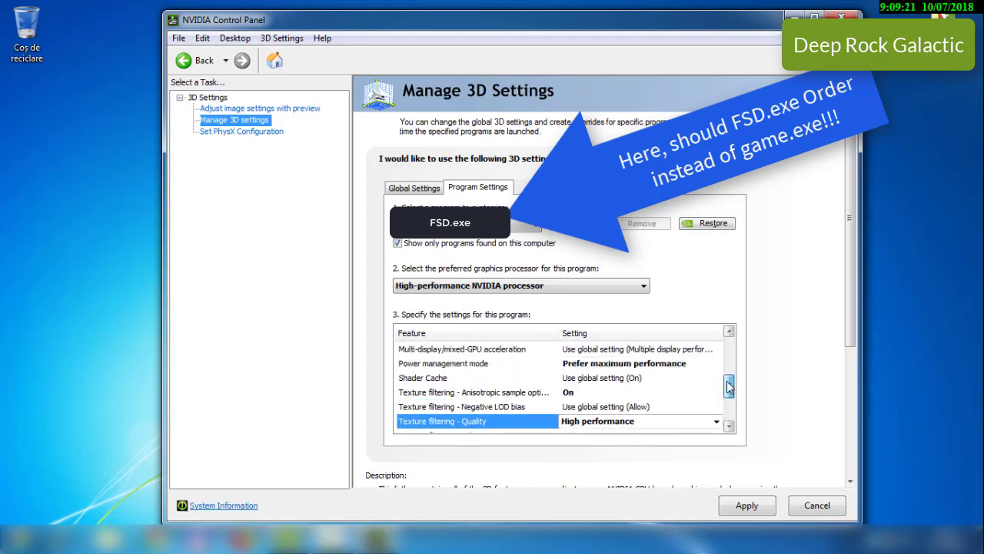
{"action": "left_click", "coordinate": [604, 394]}
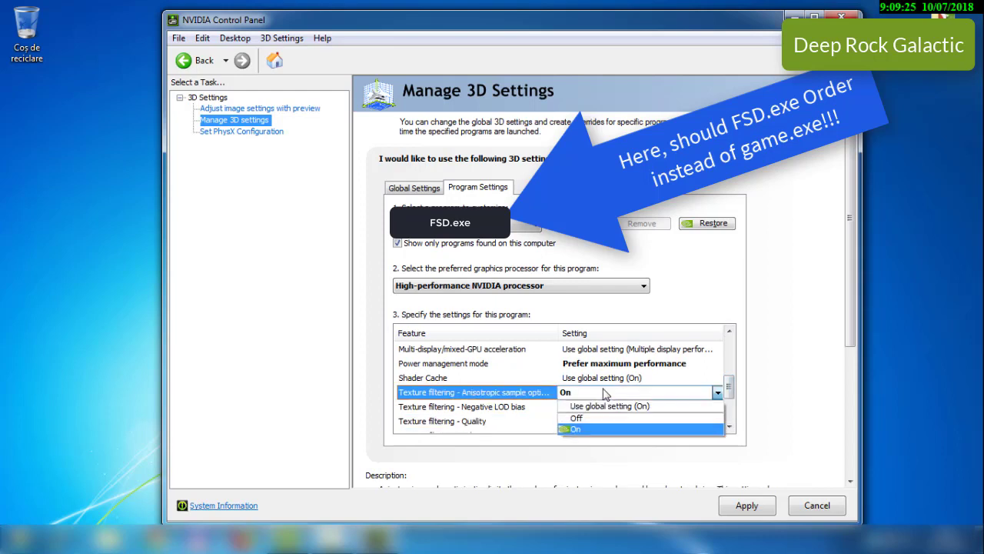
{"action": "left_click", "coordinate": [576, 417]}
{"action": "scroll", "coordinate": [677, 384], "scroll_direction": "up", "scroll_amount": 1}
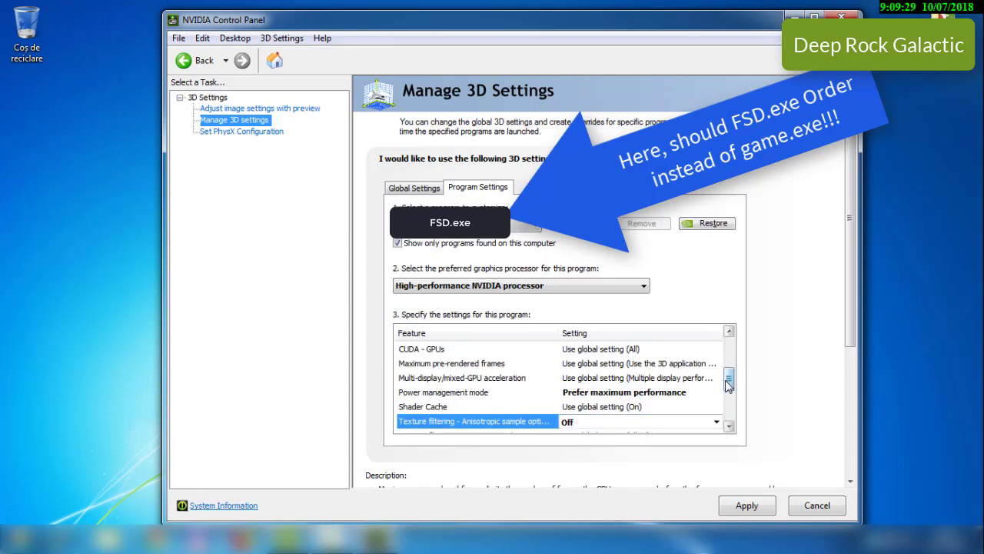
{"action": "scroll", "coordinate": [728, 377], "scroll_direction": "up", "scroll_amount": 2}
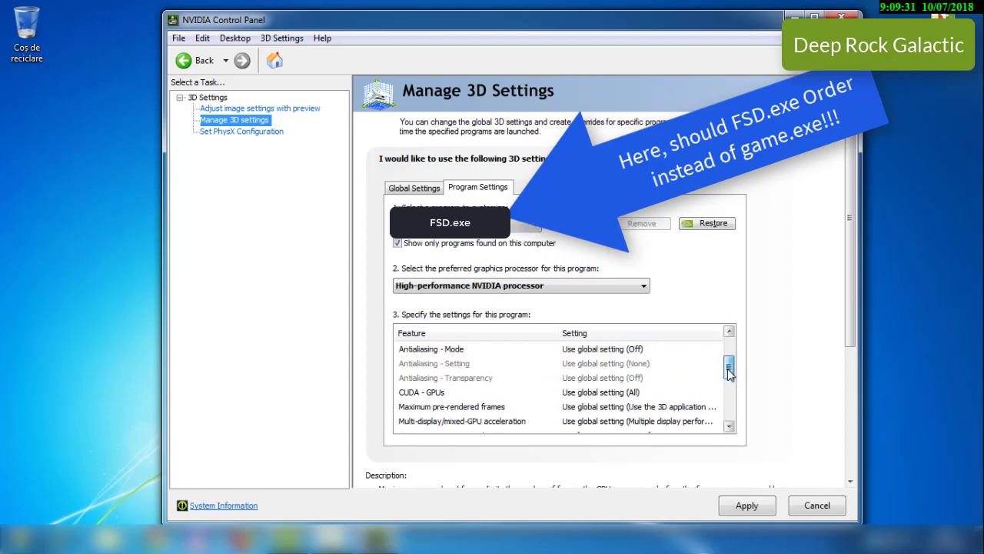
{"action": "scroll", "coordinate": [728, 372], "scroll_direction": "up", "scroll_amount": 2}
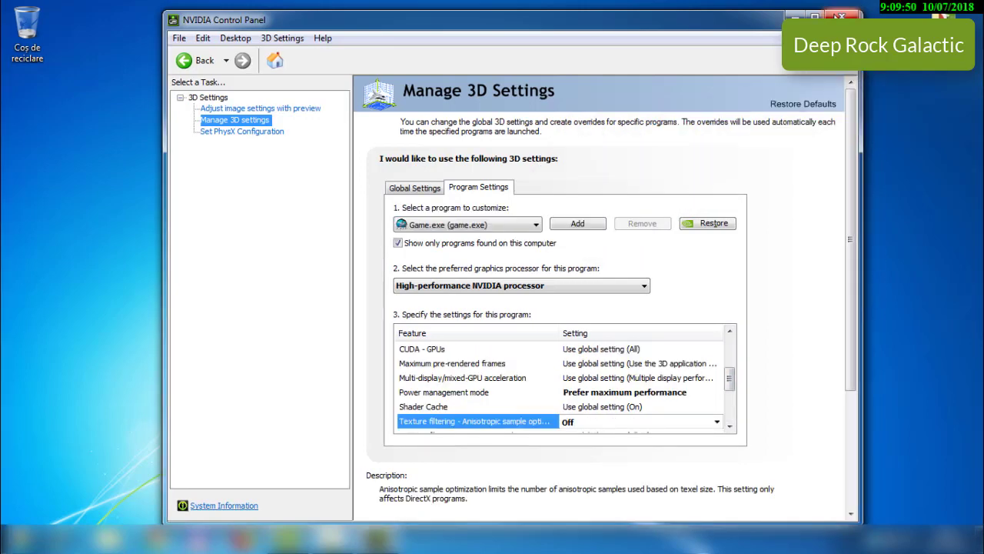
{"action": "left_click", "coordinate": [842, 16]}
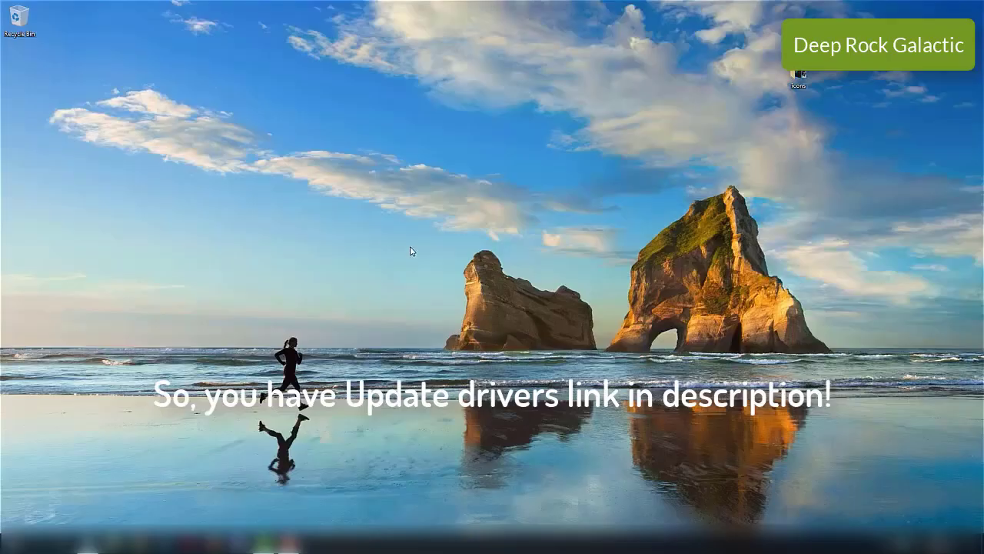
Open AMD Radeon Settings from the desktop and show its gaming profiles
{"action": "right_click", "coordinate": [409, 250]}
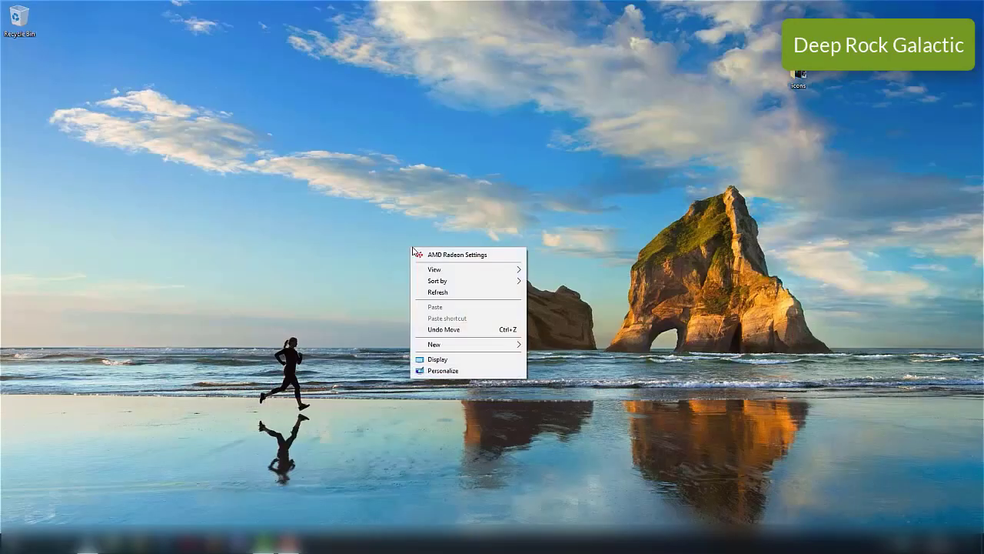
{"action": "left_click", "coordinate": [497, 256]}
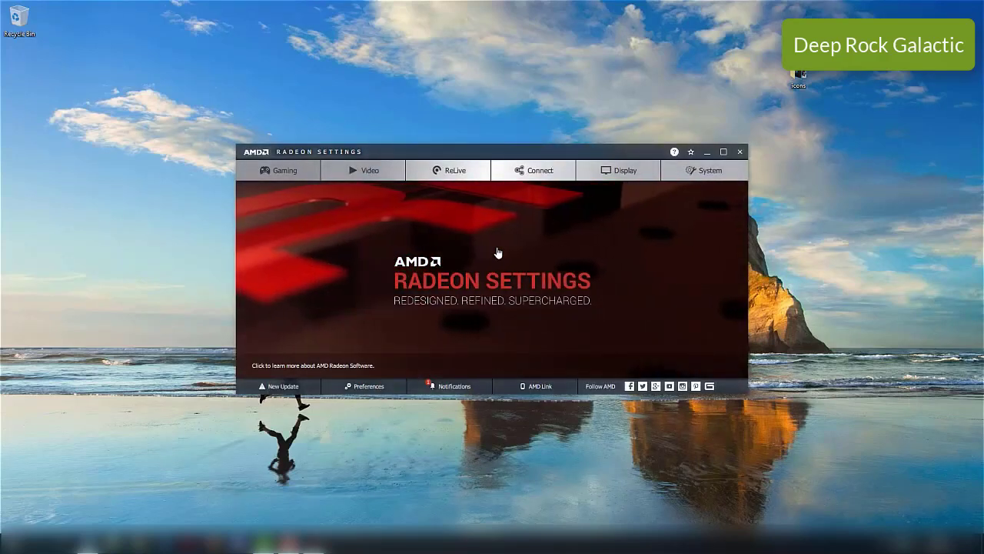
{"action": "left_click", "coordinate": [272, 170]}
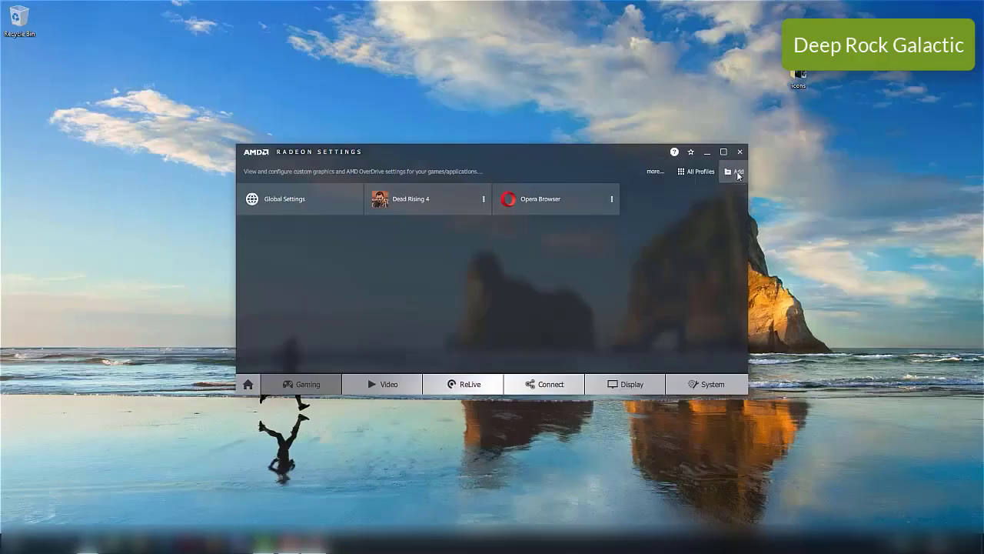
Add a gaming profile for the GAME application located in Downloads > DESIRED GAME FOLDER
{"action": "left_click", "coordinate": [735, 172]}
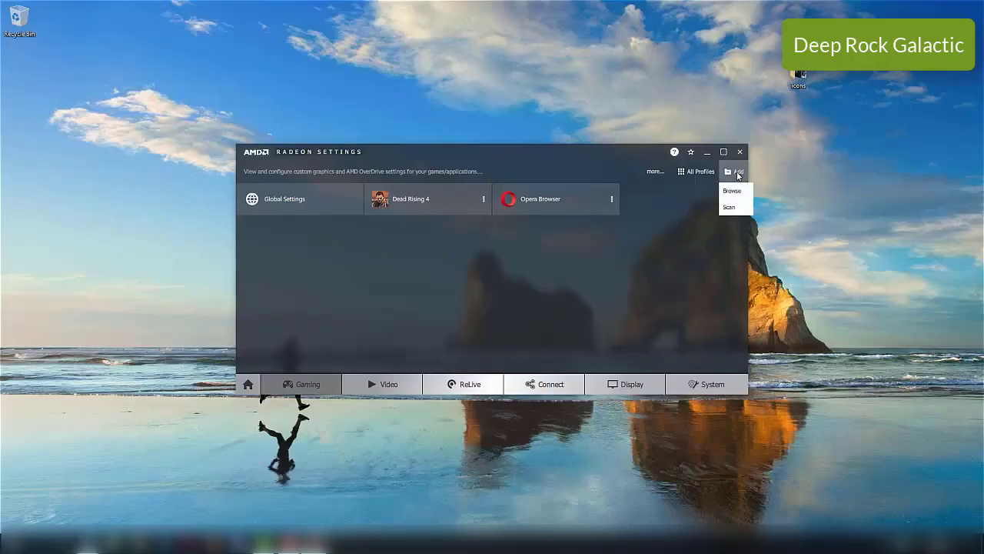
{"action": "left_click", "coordinate": [737, 193]}
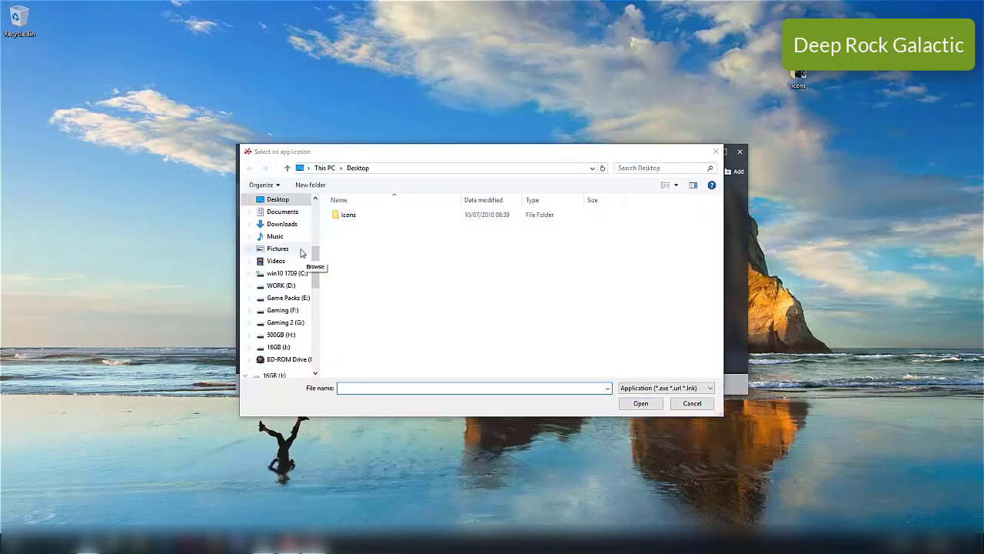
{"action": "left_click", "coordinate": [283, 223]}
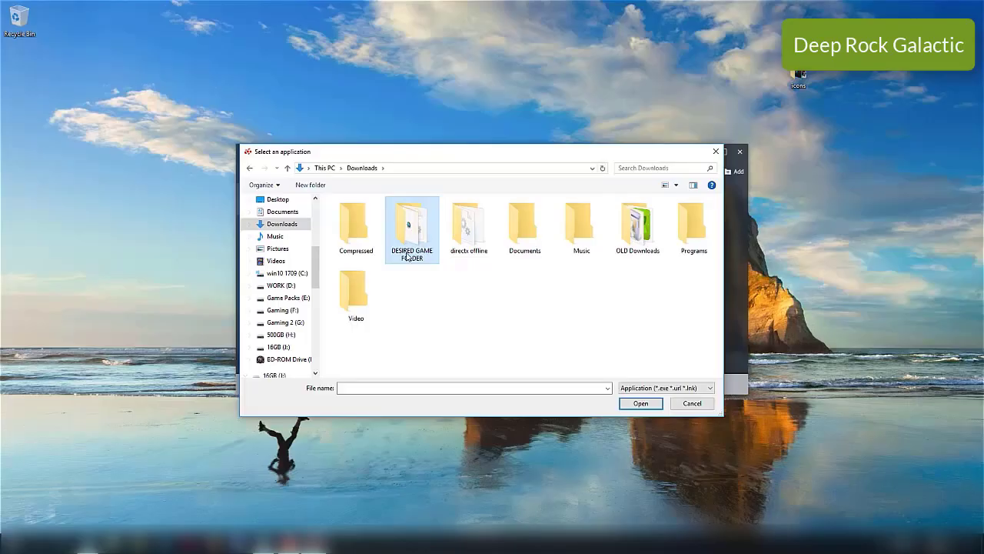
{"action": "double_click", "coordinate": [414, 228]}
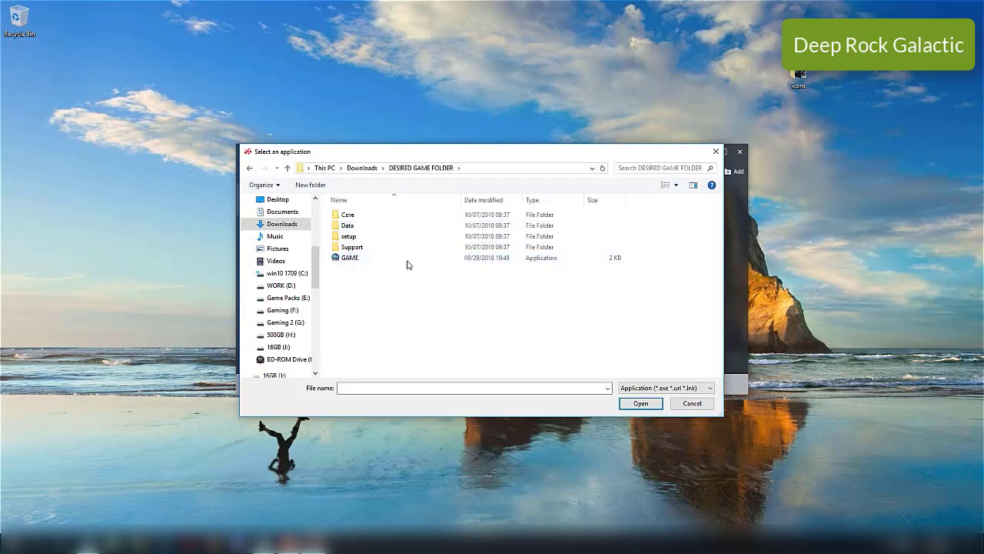
{"action": "left_click", "coordinate": [352, 259]}
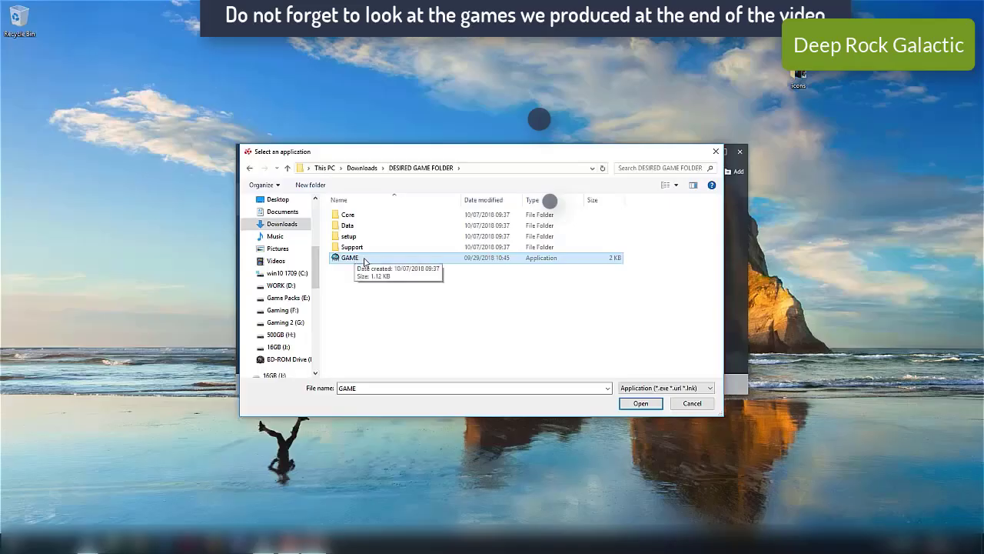
{"action": "left_click", "coordinate": [650, 402]}
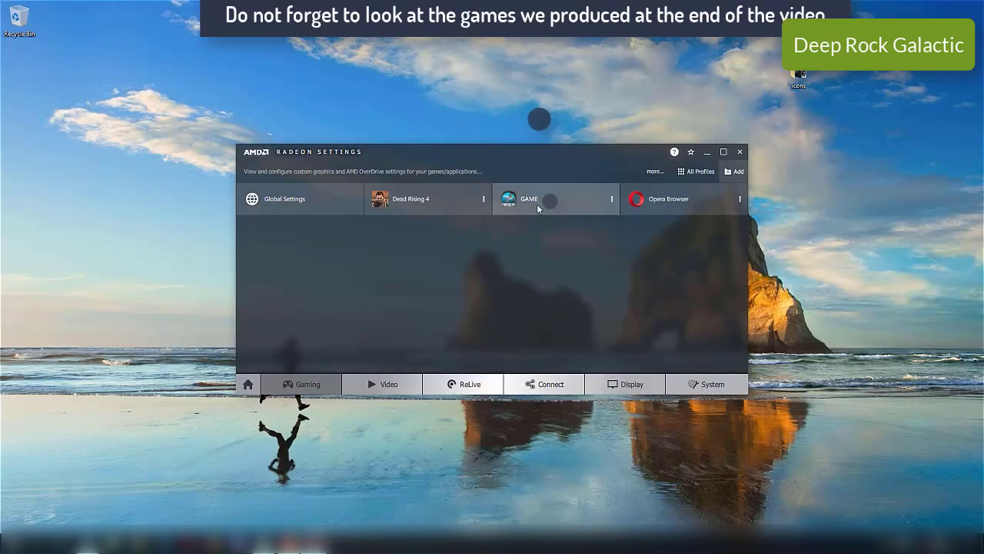
{"action": "left_click", "coordinate": [612, 201]}
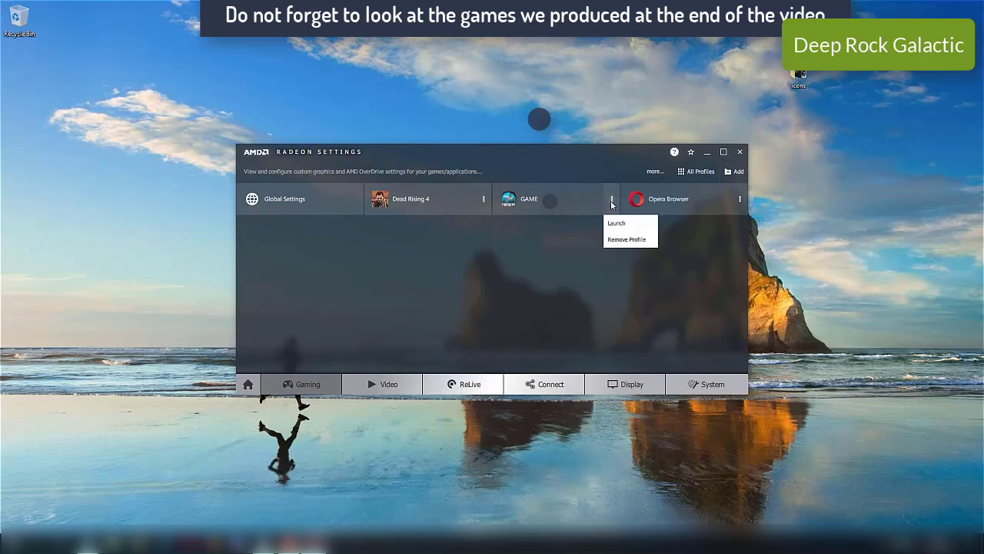
{"action": "left_click", "coordinate": [520, 304]}
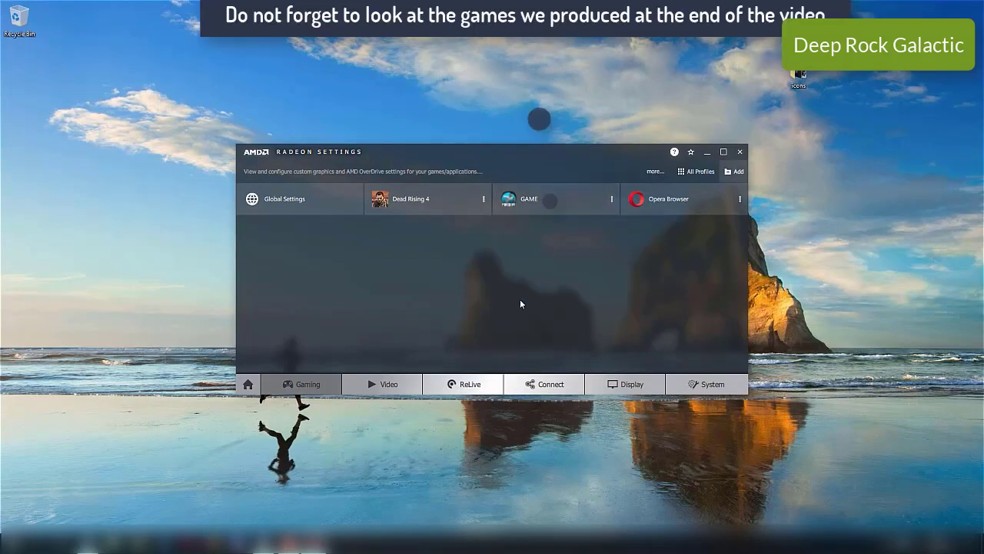
In the global graphics settings, set Anti-aliasing Mode to Override application settings and Texture Filtering Quality to Performance
{"action": "left_click", "coordinate": [306, 200]}
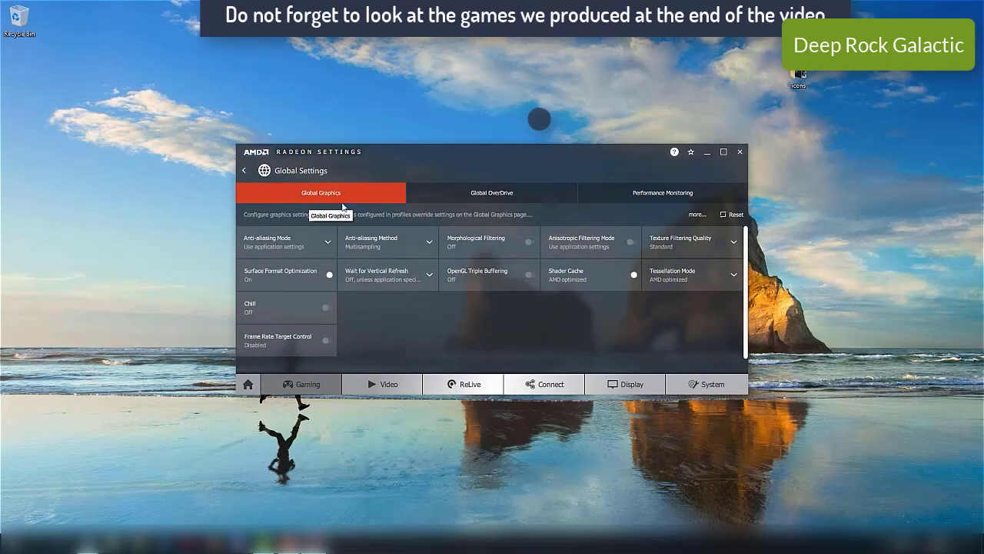
{"action": "left_click", "coordinate": [328, 243]}
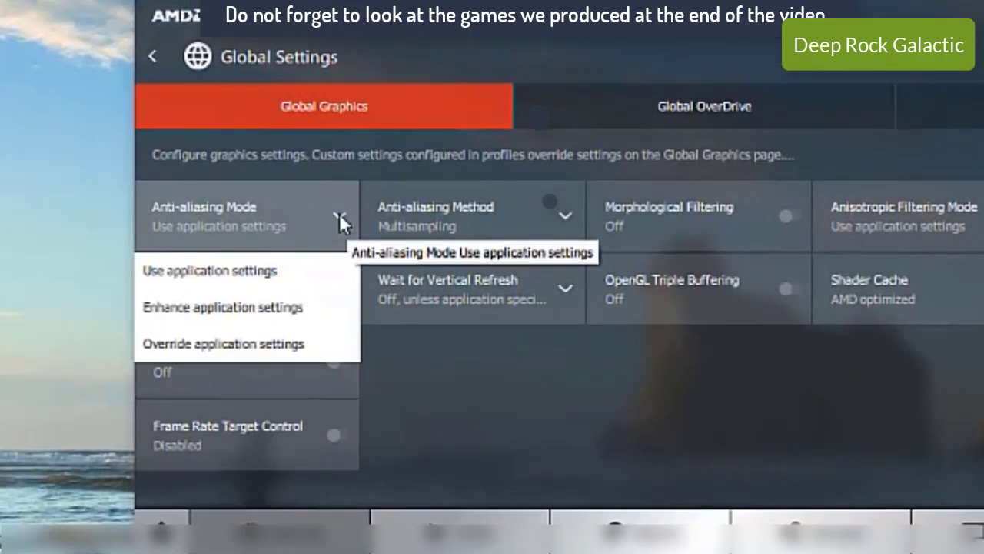
{"action": "left_click", "coordinate": [282, 344]}
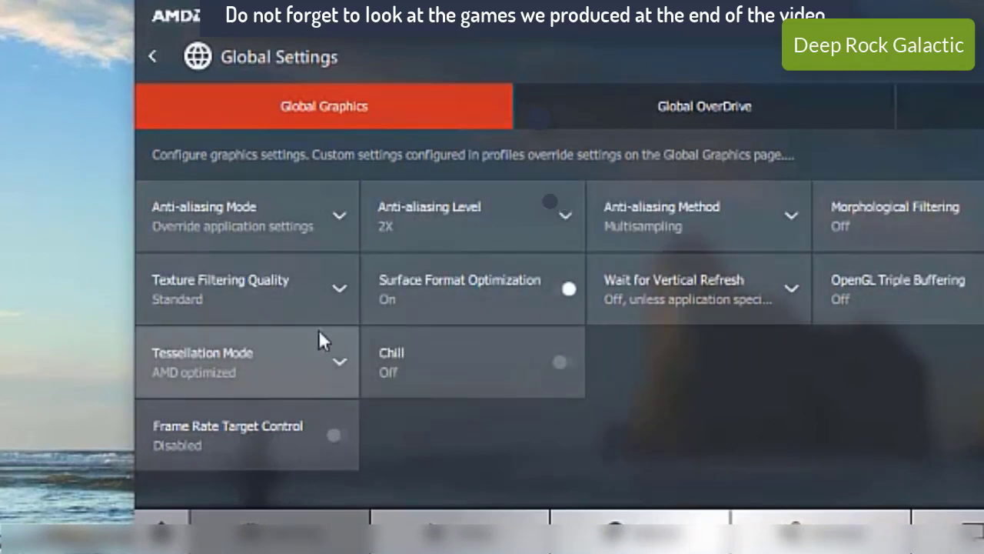
{"action": "left_click", "coordinate": [338, 289]}
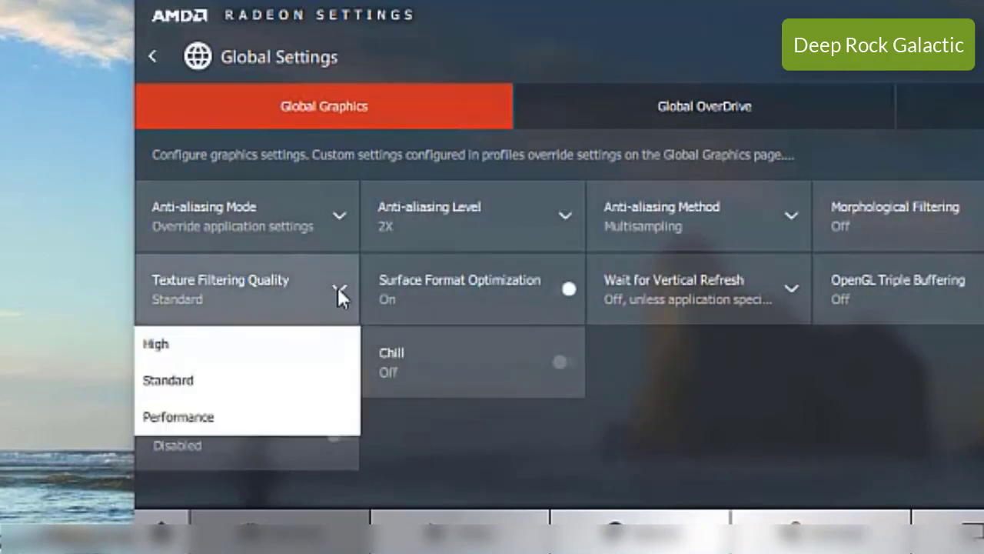
{"action": "left_click", "coordinate": [274, 422]}
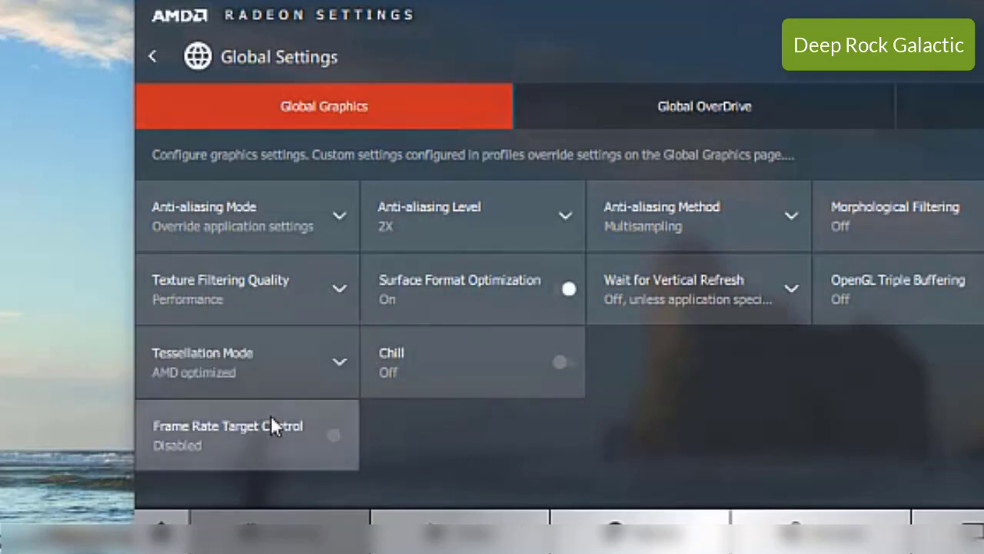
Choose 2X as the Anti-aliasing Level and check the available Anti-aliasing Method options
{"action": "left_click", "coordinate": [564, 215]}
{"action": "scroll", "coordinate": [534, 303], "scroll_direction": "down", "scroll_amount": 1}
{"action": "scroll", "coordinate": [567, 347], "scroll_direction": "up", "scroll_amount": 1}
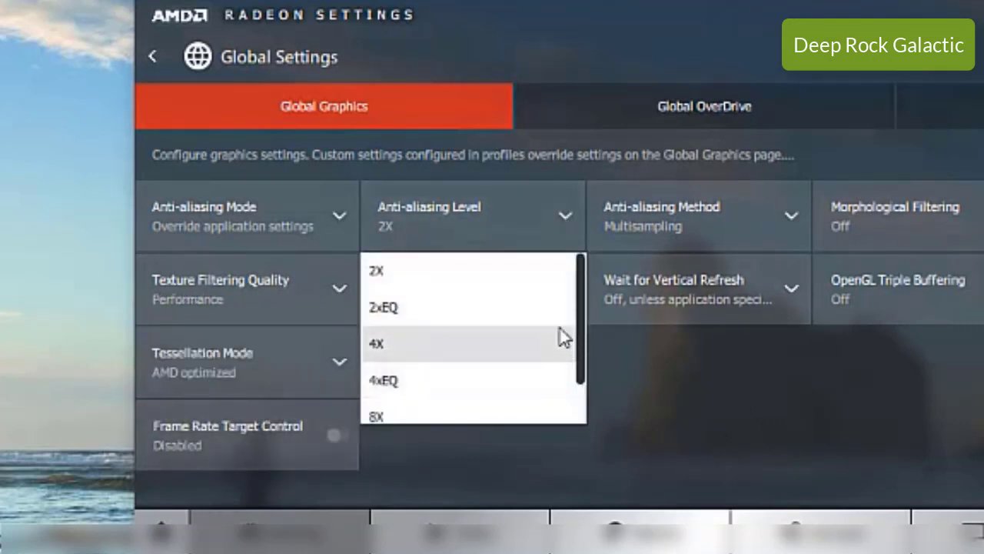
{"action": "left_click_drag", "start_coordinate": [580, 308], "coordinate": [576, 229]}
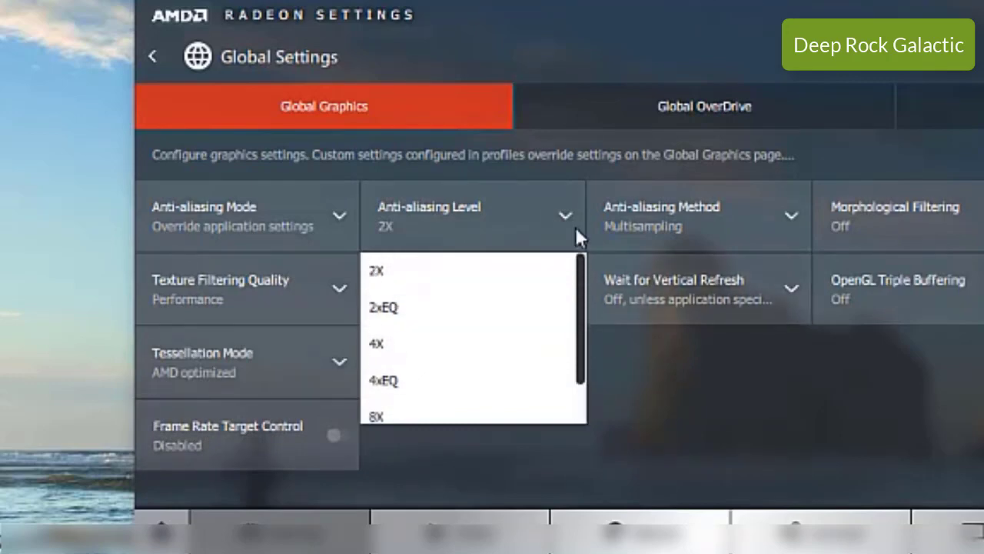
{"action": "left_click", "coordinate": [457, 270]}
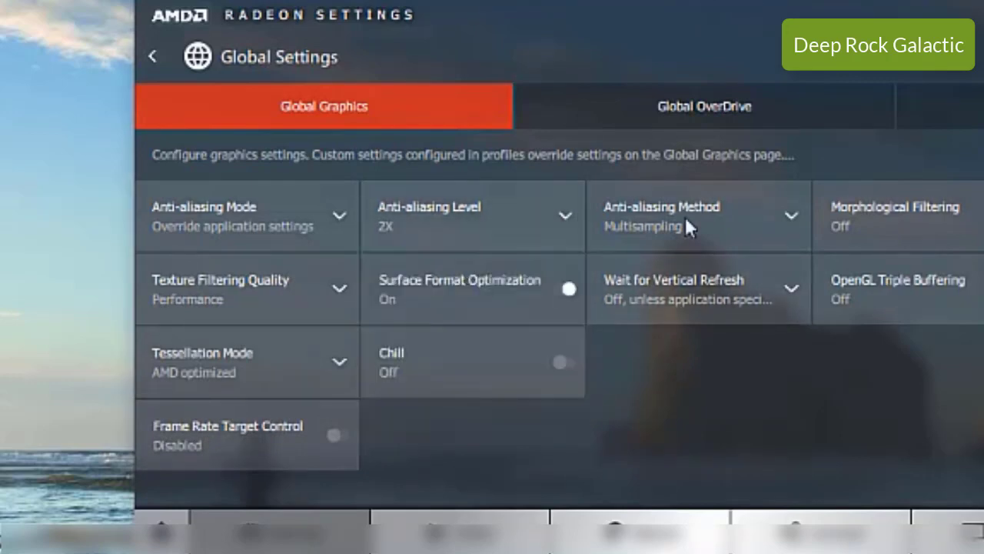
{"action": "left_click", "coordinate": [784, 218]}
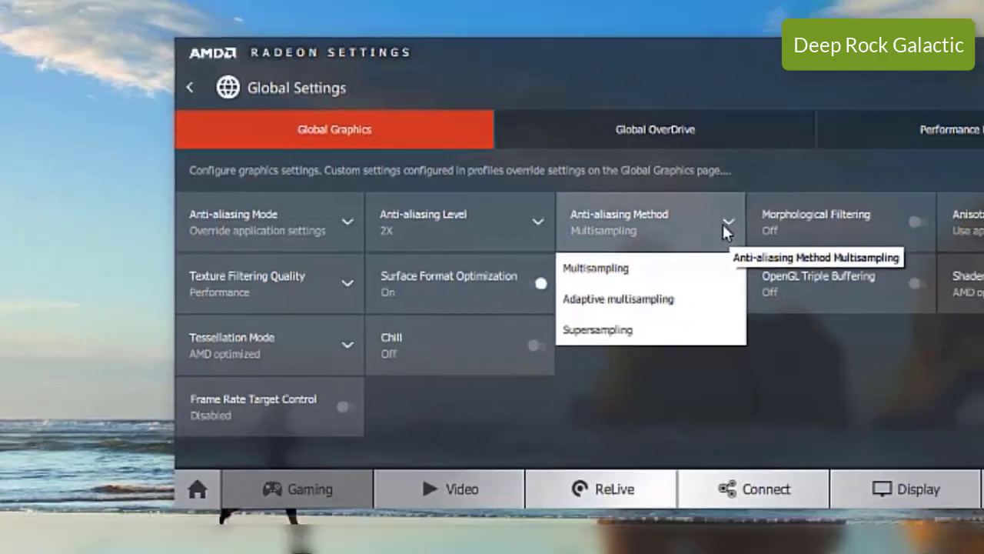
{"action": "left_click", "coordinate": [724, 226]}
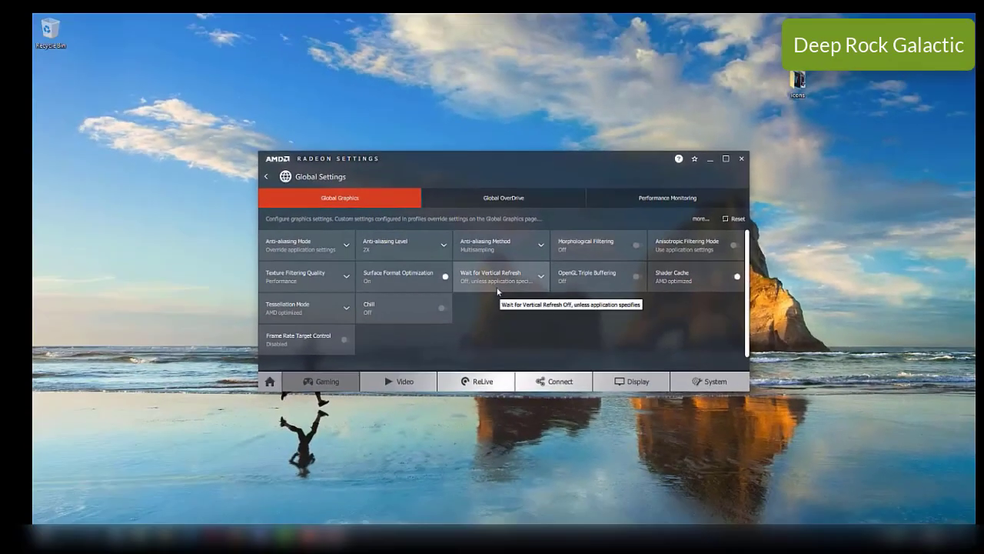
Set Wait for Vertical Refresh to Always off and check the Tessellation Mode options
{"action": "left_click", "coordinate": [417, 337]}
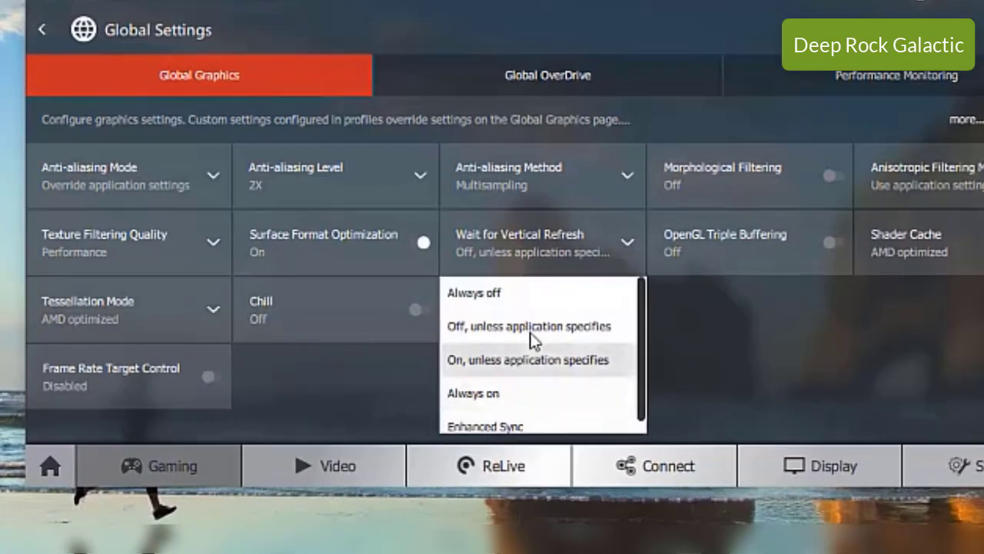
{"action": "left_click", "coordinate": [498, 292]}
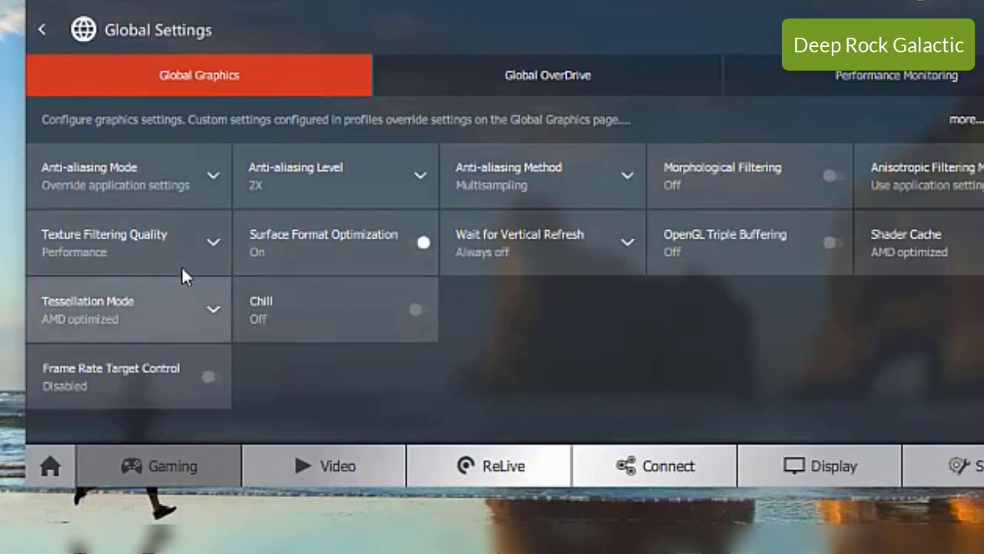
{"action": "left_click", "coordinate": [211, 309]}
{"action": "left_click", "coordinate": [211, 307]}
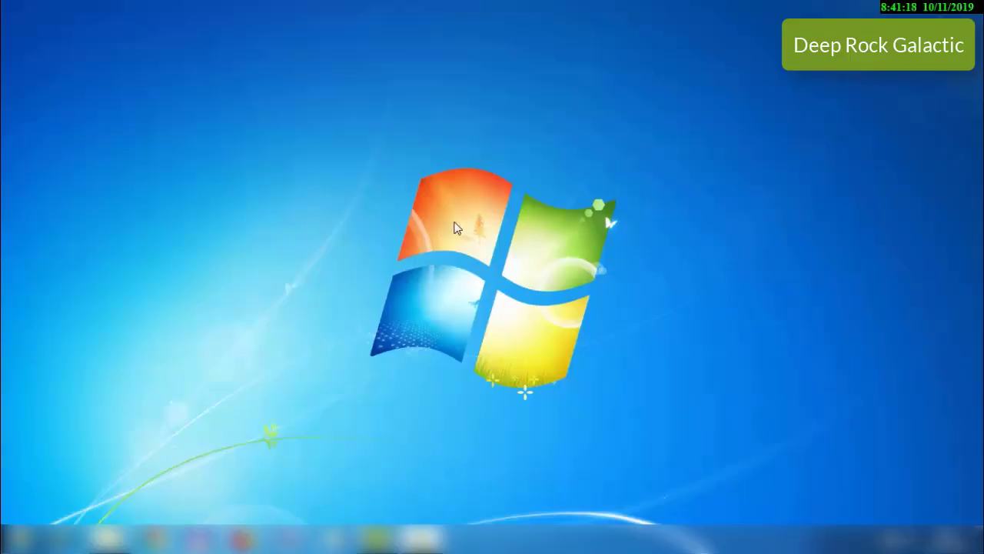
Open the Intel Graphics and Media Control Panel from the desktop in Advanced Mode
{"action": "right_click", "coordinate": [455, 227]}
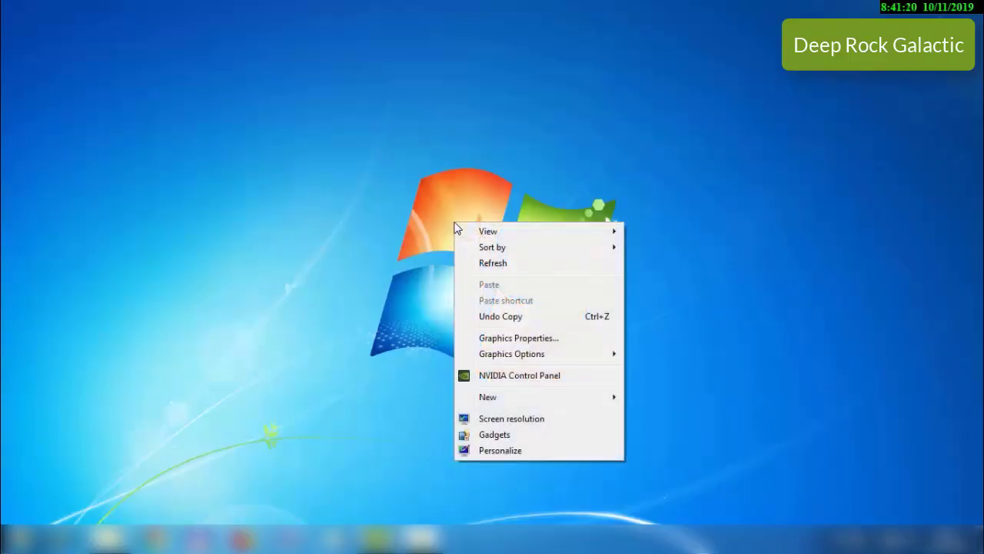
{"action": "left_click", "coordinate": [524, 343]}
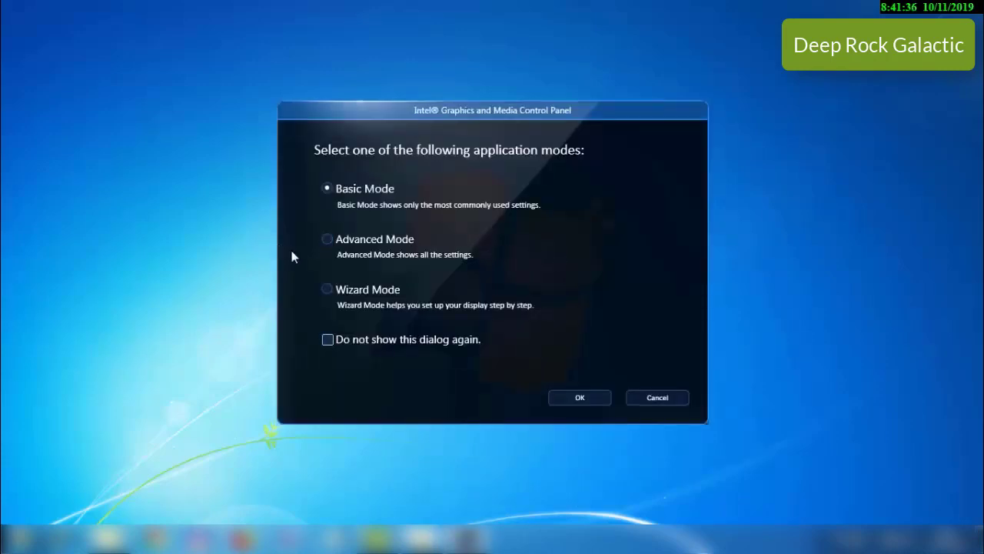
{"action": "left_click", "coordinate": [325, 239]}
{"action": "left_click", "coordinate": [578, 398]}
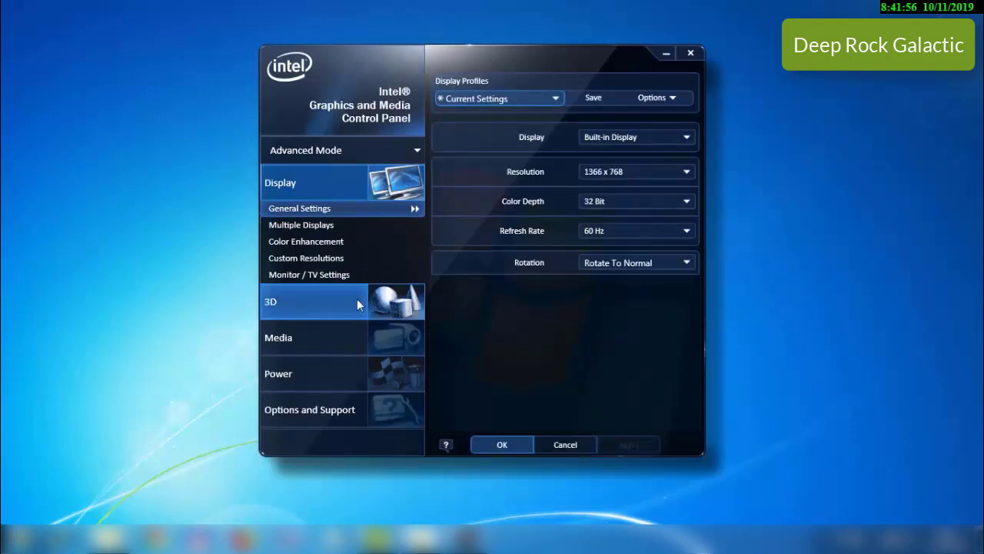
Keep the current Windows color scheme with the ask-again option, and set the 3D Preference to Performance, applying and keeping the change
{"action": "left_click", "coordinate": [281, 307]}
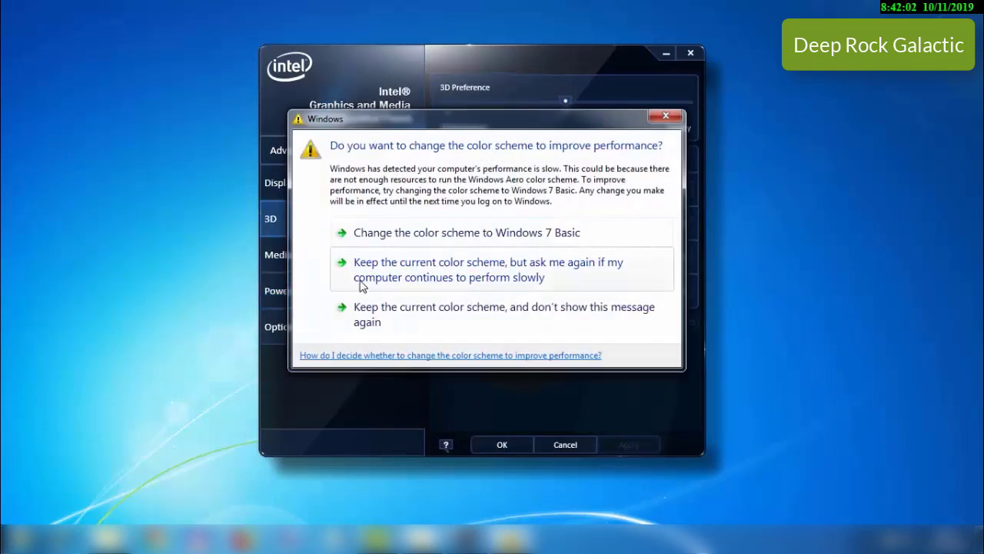
{"action": "left_click", "coordinate": [401, 279]}
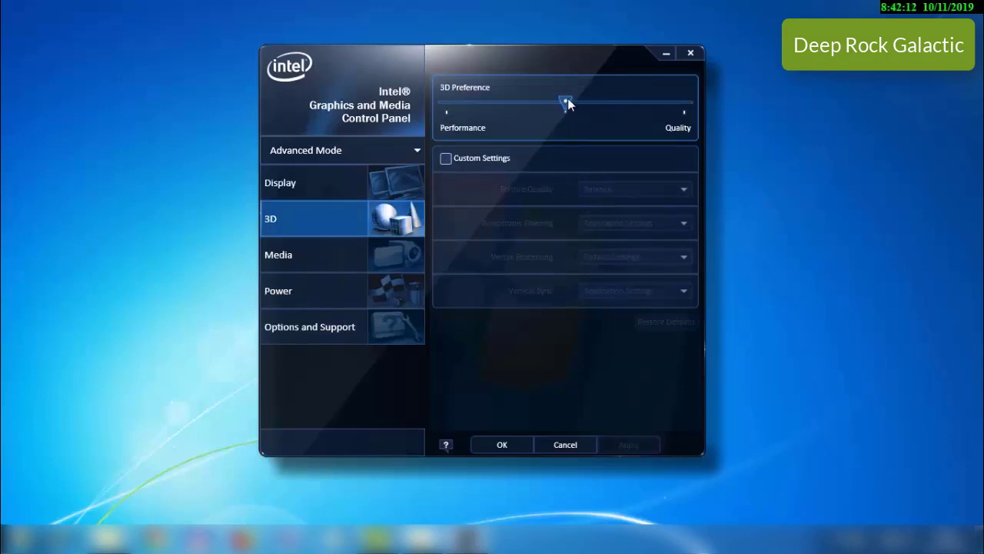
{"action": "left_click_drag", "start_coordinate": [564, 102], "coordinate": [449, 109]}
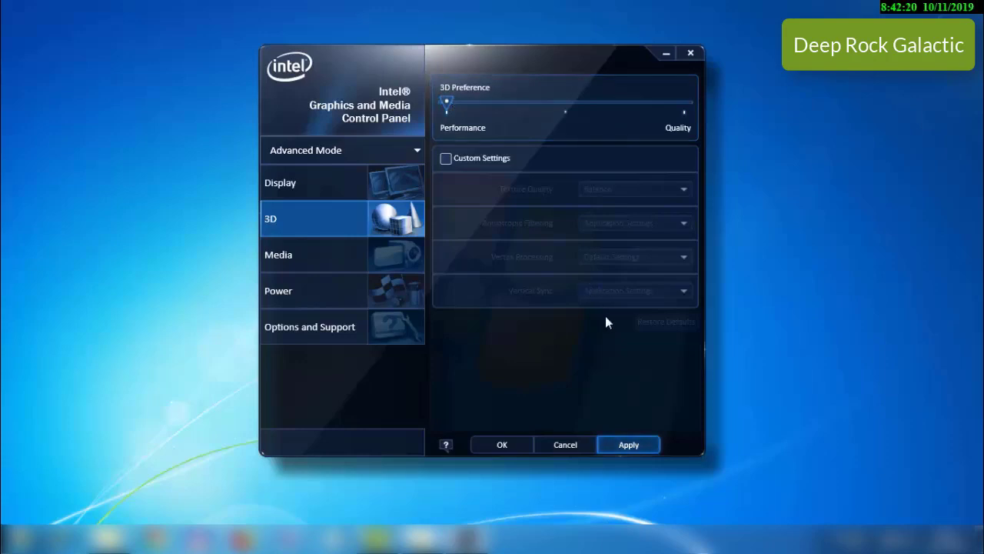
{"action": "left_click", "coordinate": [644, 446]}
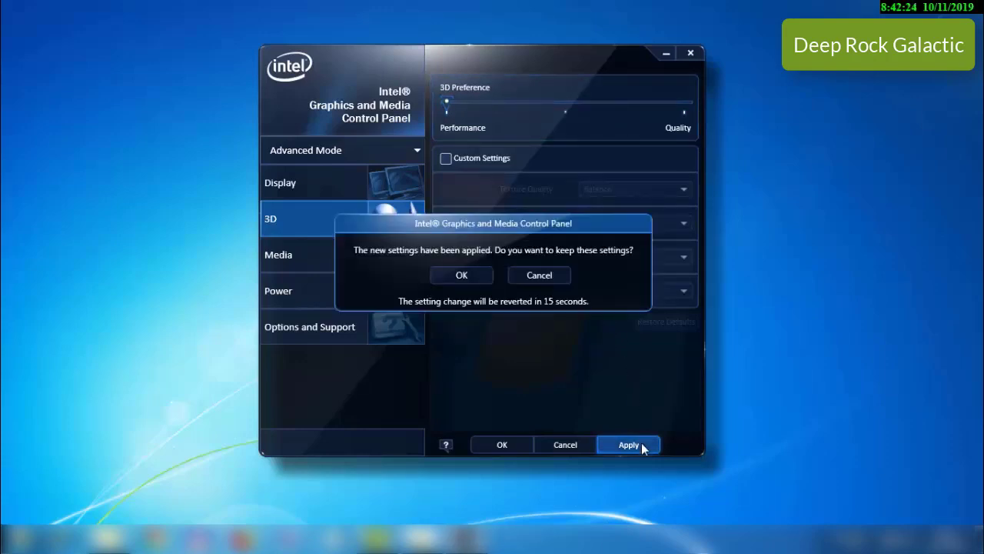
{"action": "left_click", "coordinate": [462, 275]}
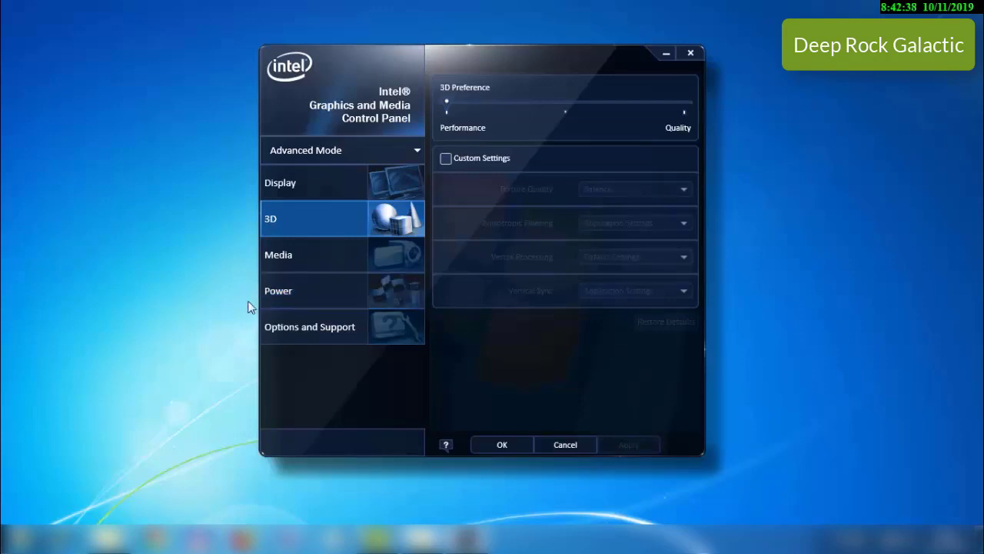
Set the power plan for the Plugged in power source to Maximum Performance, then apply and keep the change
{"action": "left_click", "coordinate": [291, 301]}
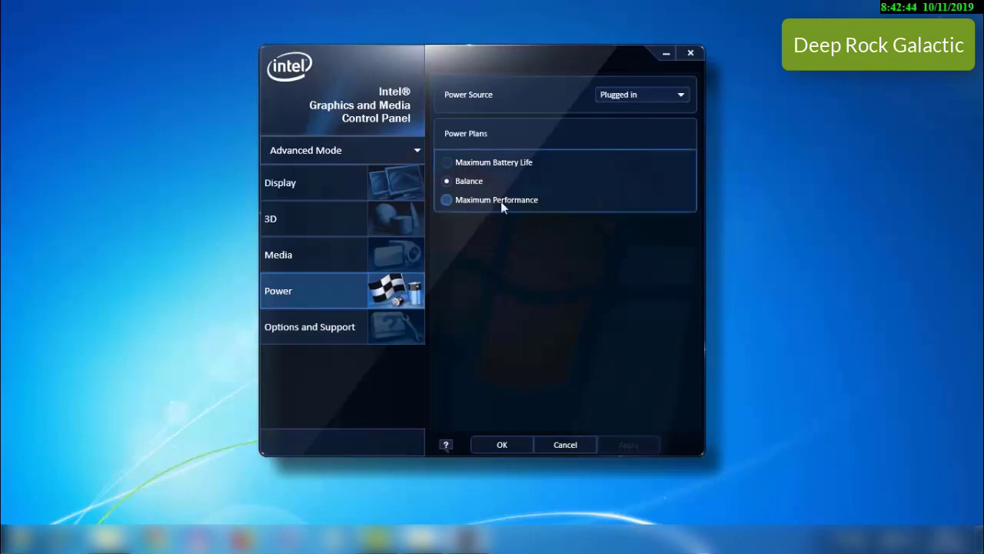
{"action": "left_click", "coordinate": [447, 200]}
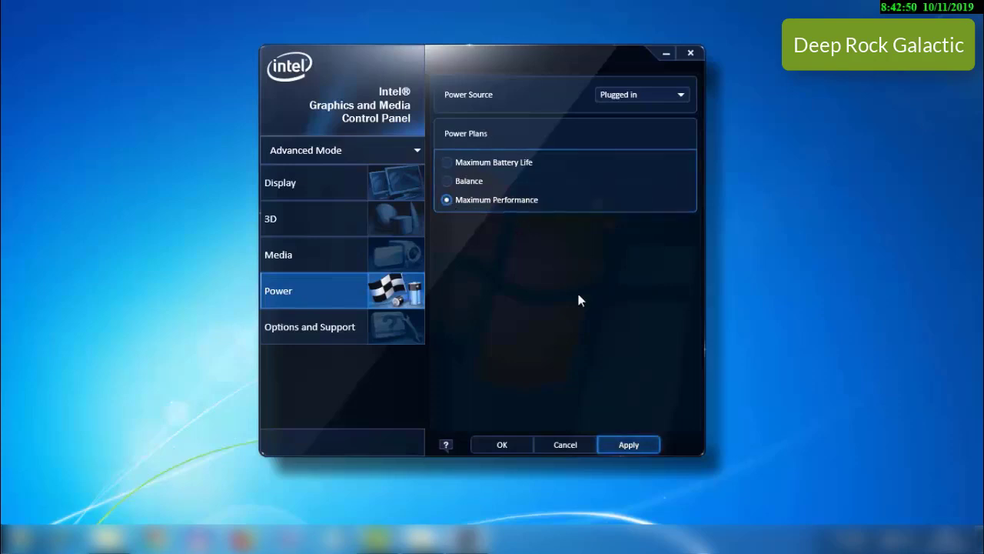
{"action": "left_click", "coordinate": [635, 446]}
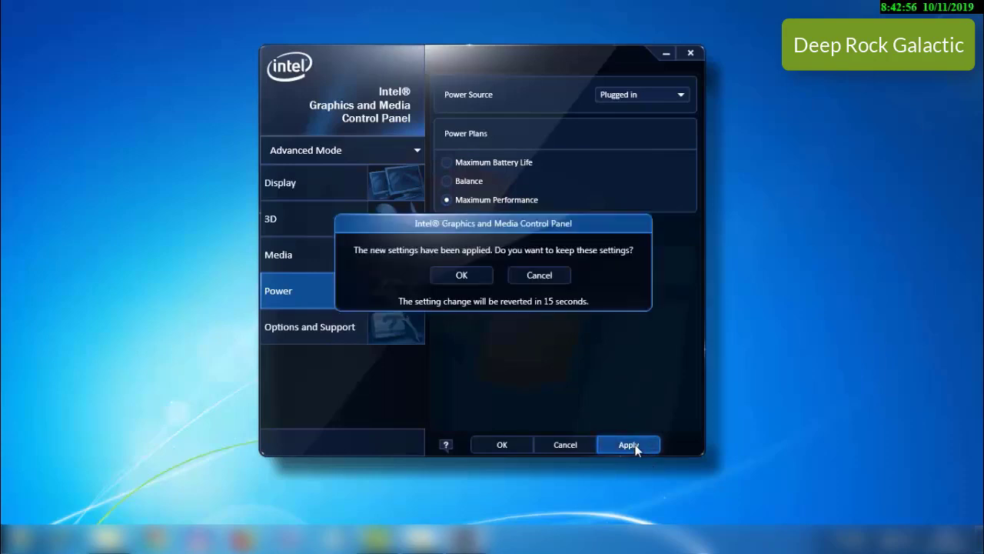
{"action": "left_click", "coordinate": [461, 276]}
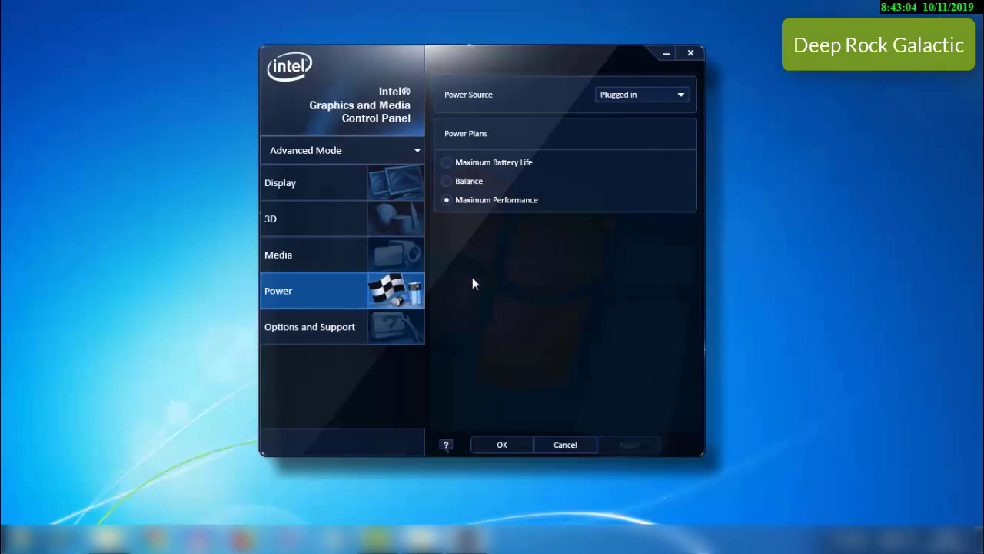
Check the available Power Source options and review the 3D and Power settings
{"action": "left_click", "coordinate": [680, 97]}
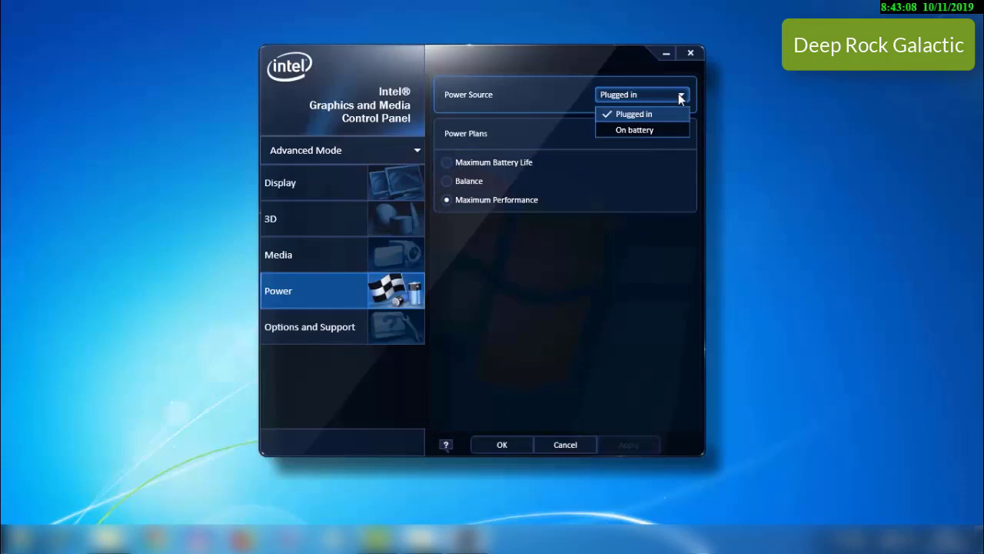
{"action": "left_click", "coordinate": [680, 97]}
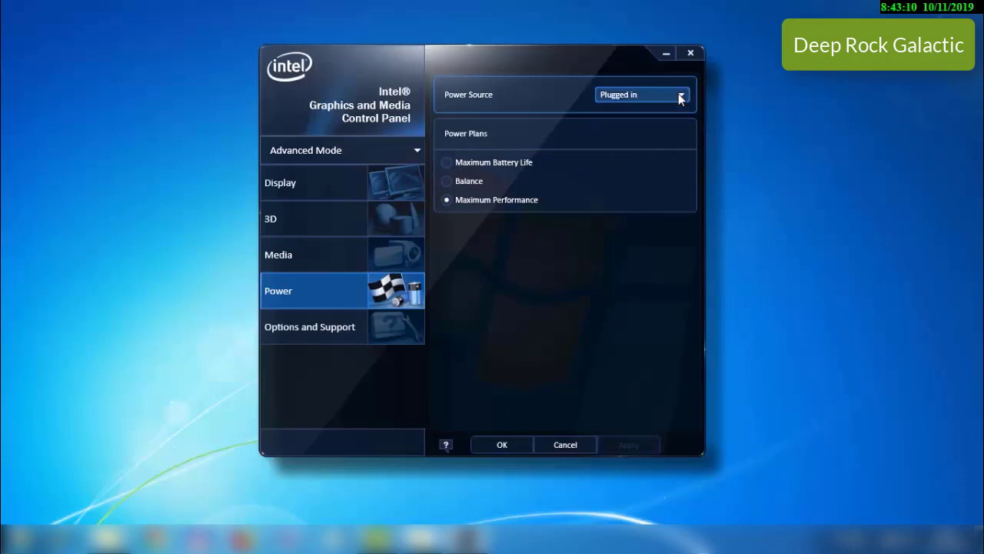
{"action": "left_click", "coordinate": [394, 215]}
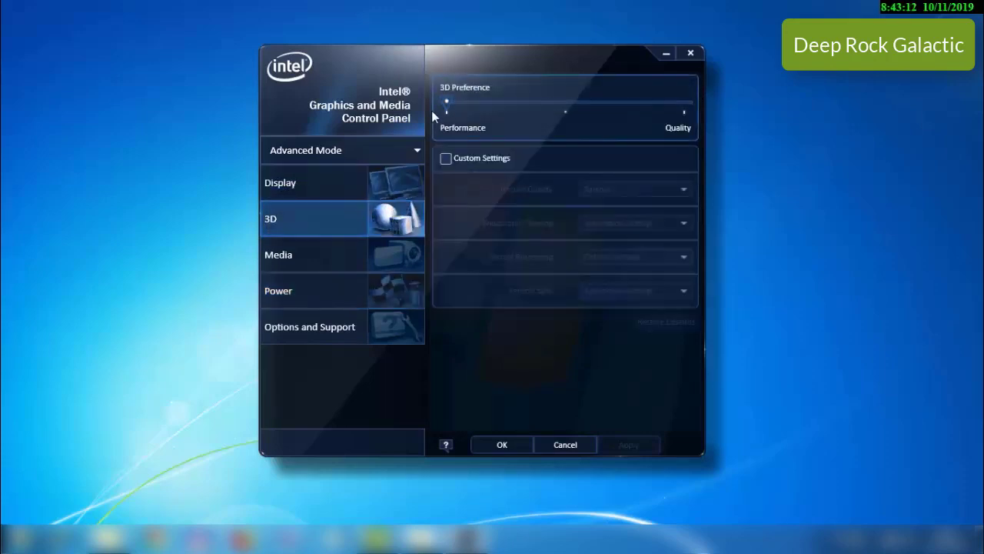
{"action": "left_click", "coordinate": [320, 286]}
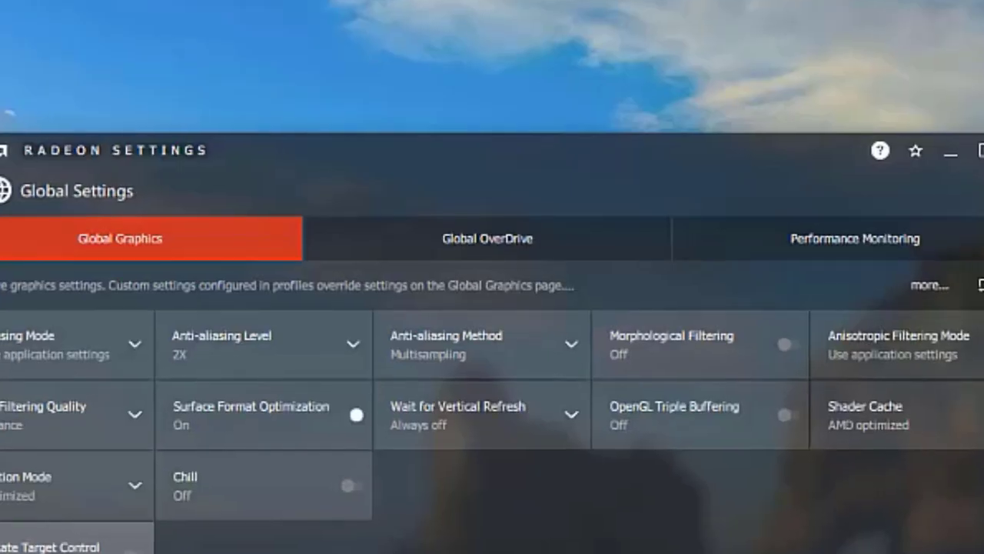
In AMD Radeon Settings, accept the Global OverDrive warning and set the Power Limit to 20% with the GPU Clock at 790 MHz
{"action": "left_click", "coordinate": [444, 240]}
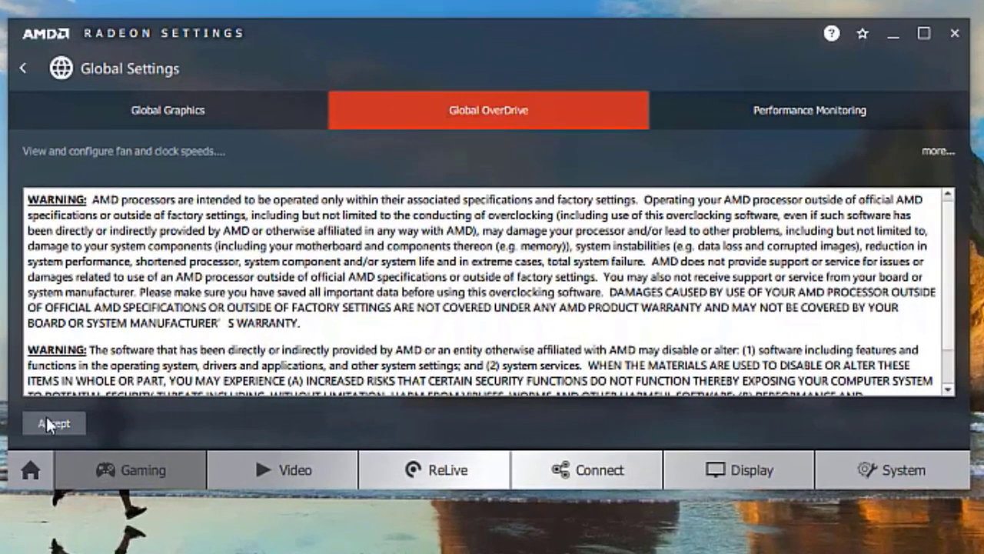
{"action": "left_click", "coordinate": [51, 424]}
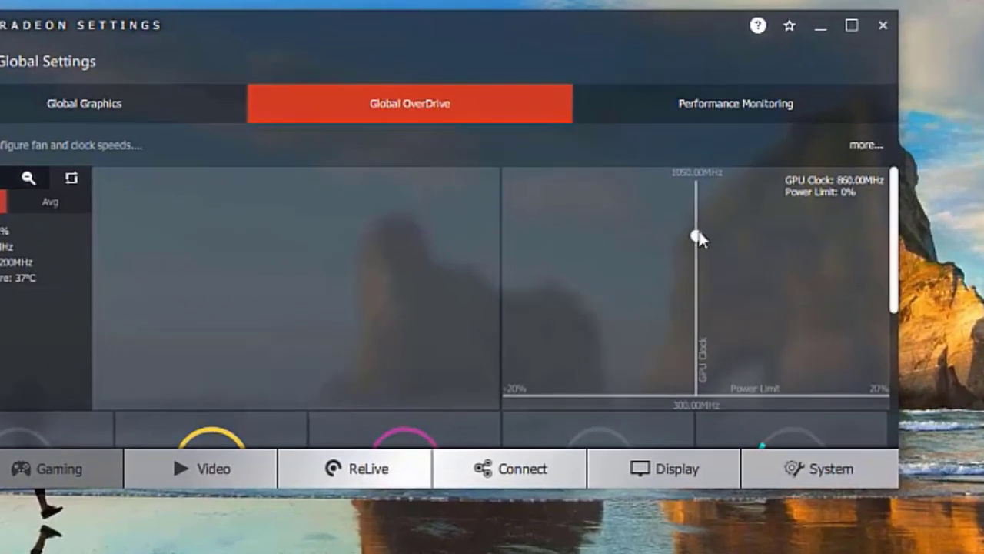
{"action": "left_click_drag", "start_coordinate": [697, 237], "coordinate": [903, 260]}
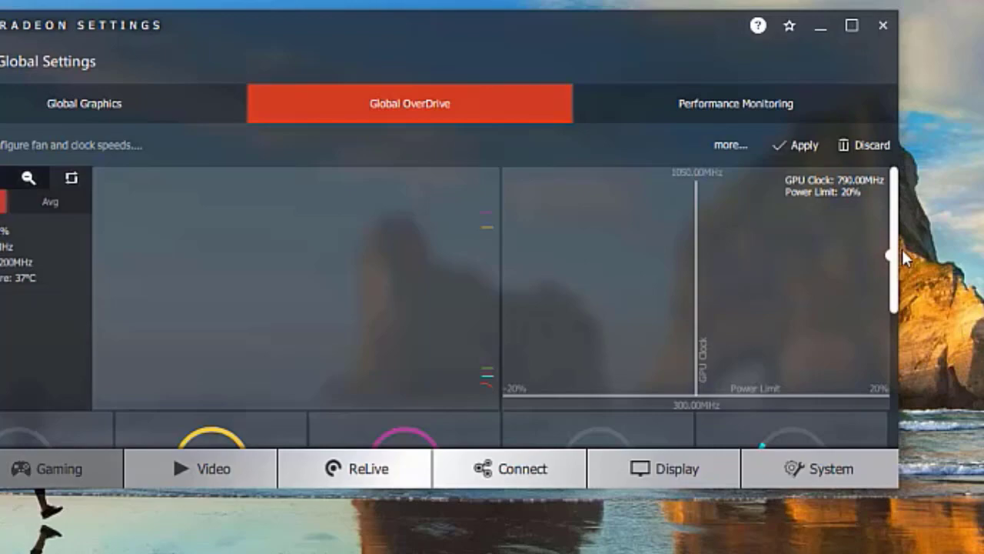